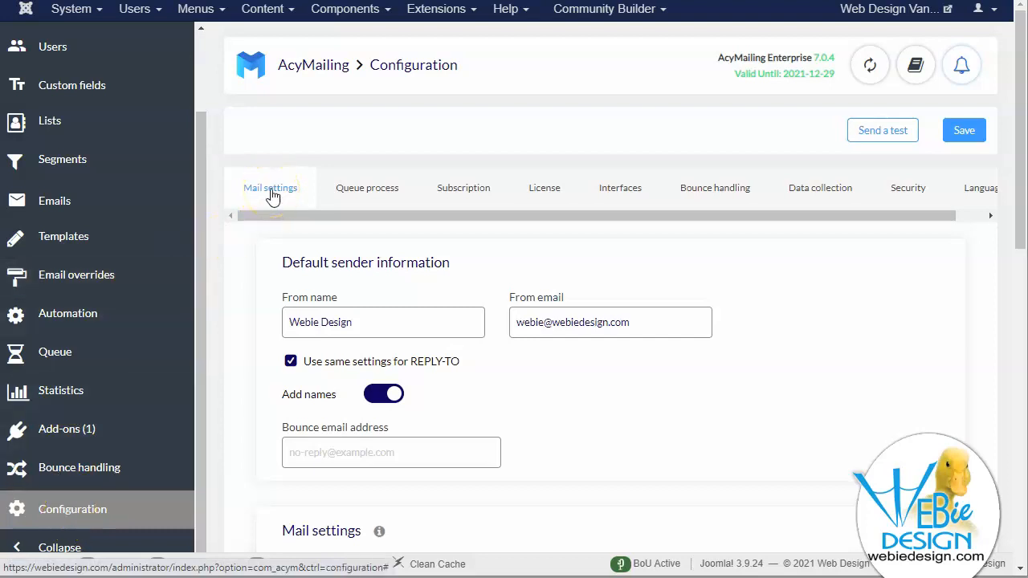
Fill in the bounce email address under the default sender information in the mail settings
click(299, 454)
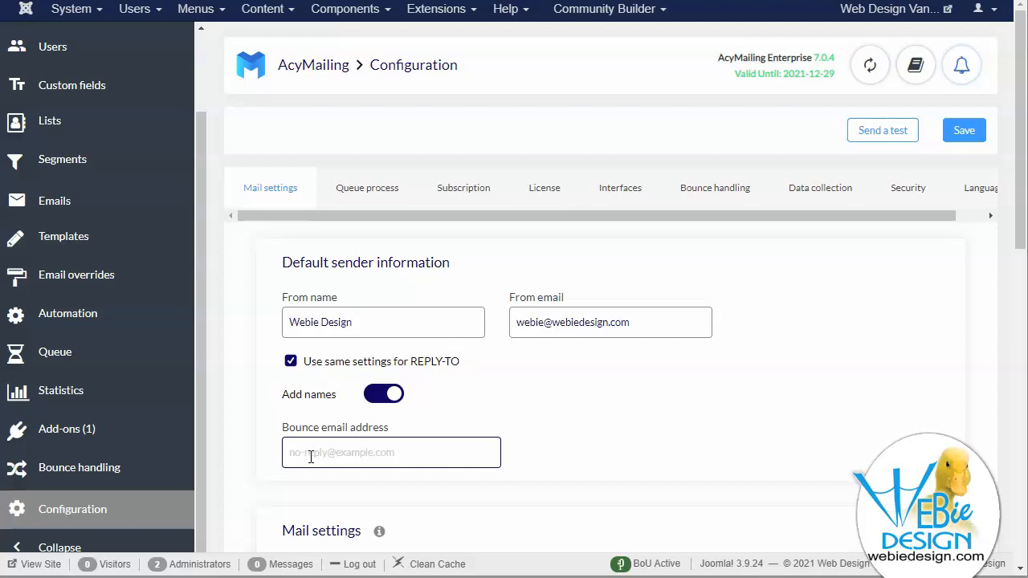
click(310, 457)
key(ctrl+v)
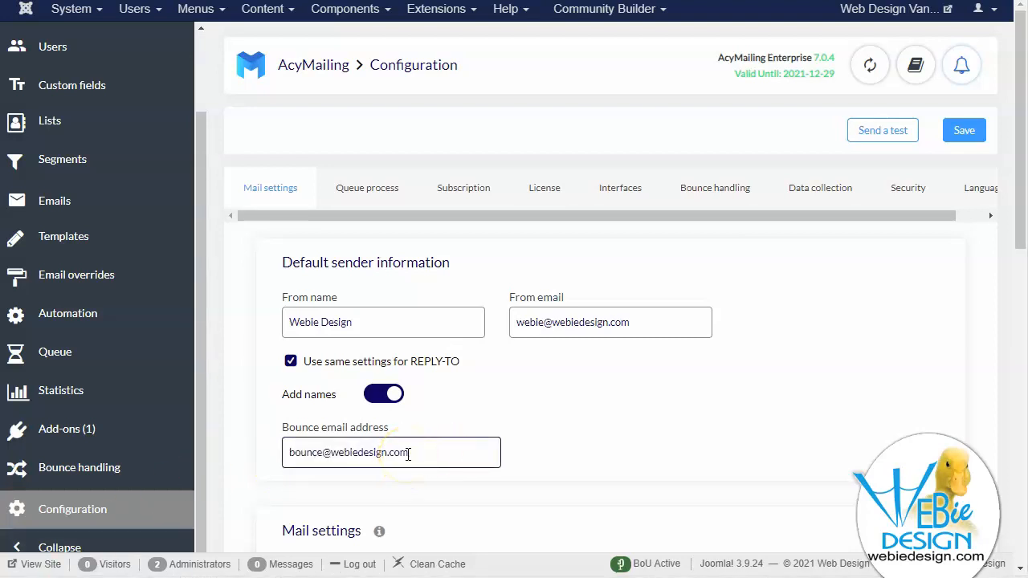
click(459, 453)
click(662, 443)
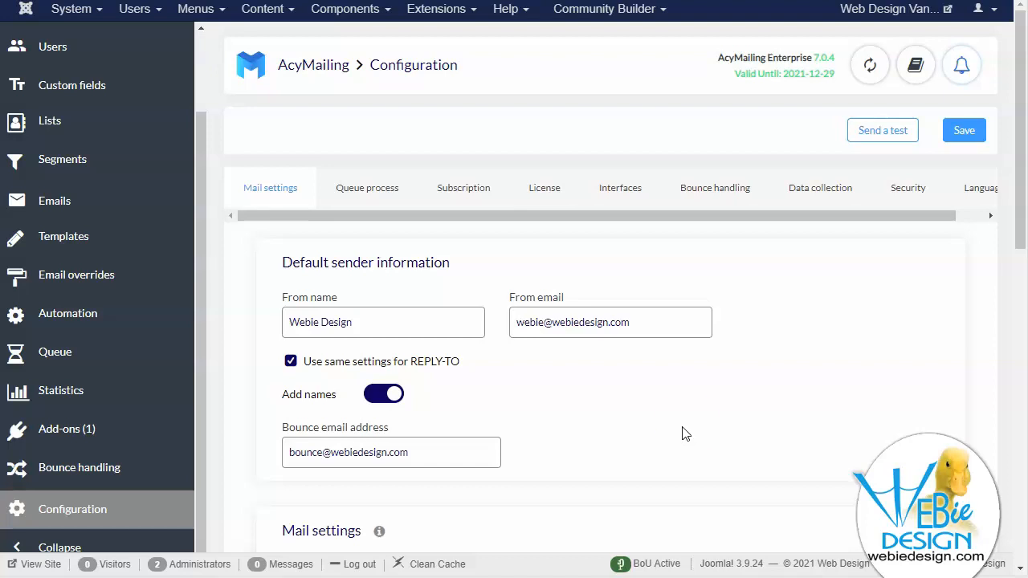
Open the bounce handling configuration and go over its server and port fields
click(689, 183)
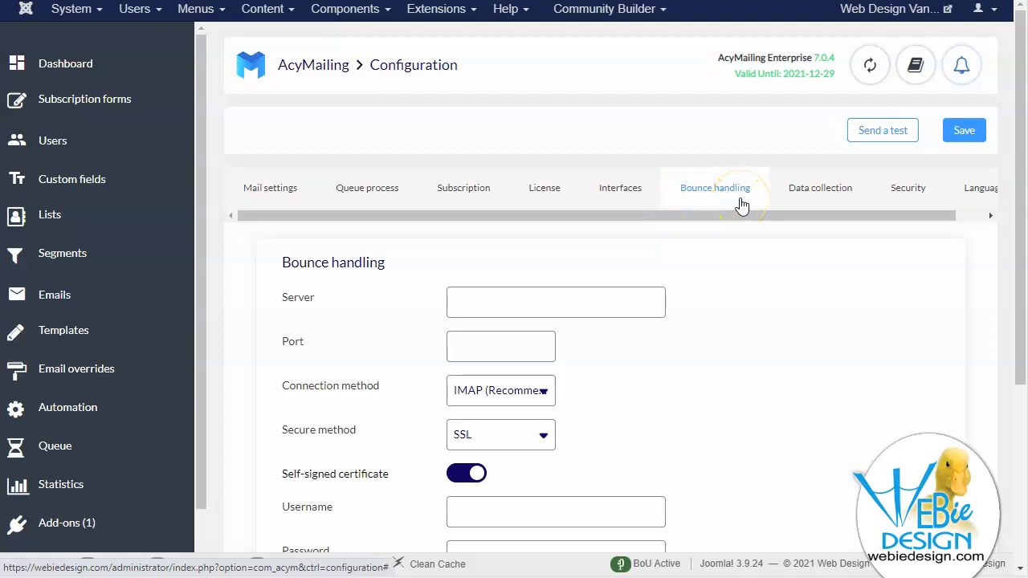
click(760, 358)
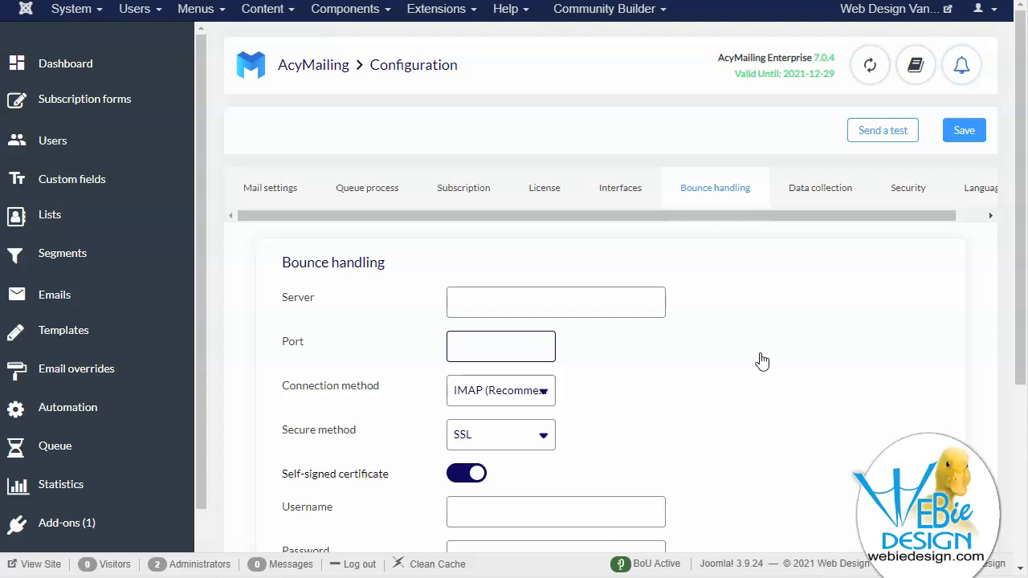
click(412, 295)
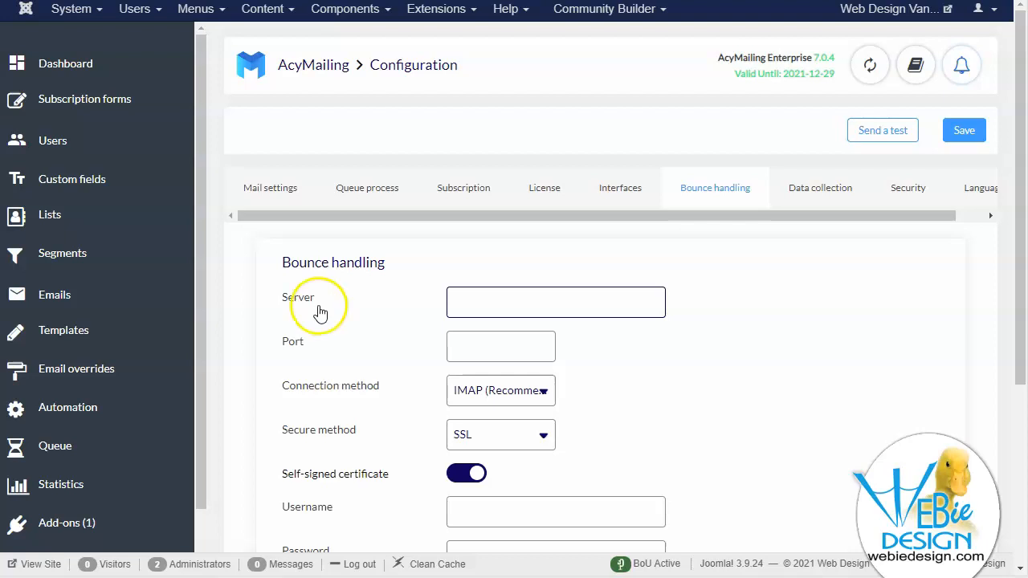
click(857, 386)
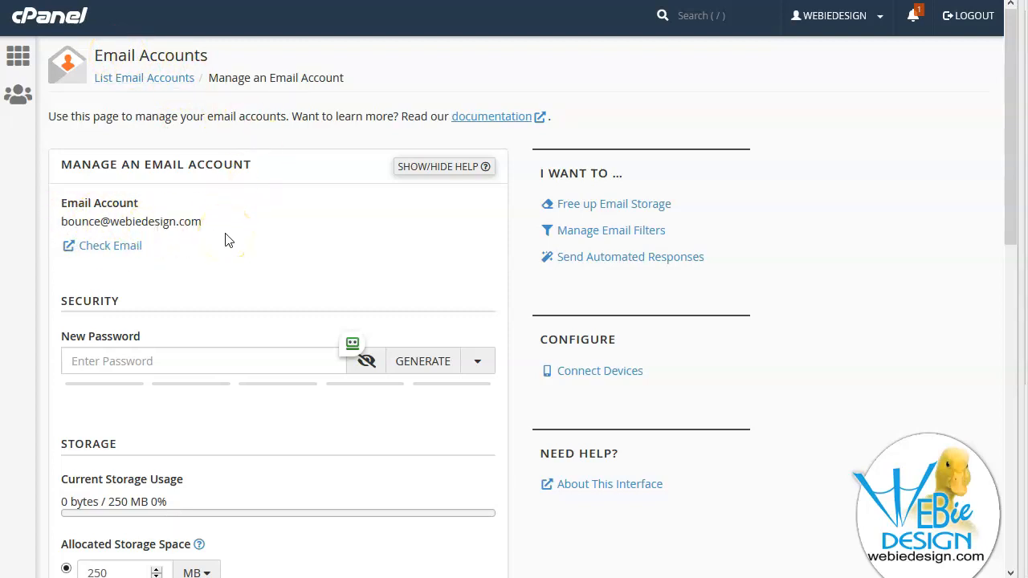
In cPanel, open the device connection details for the bounce email account and look up the manual mail client settings
click(616, 380)
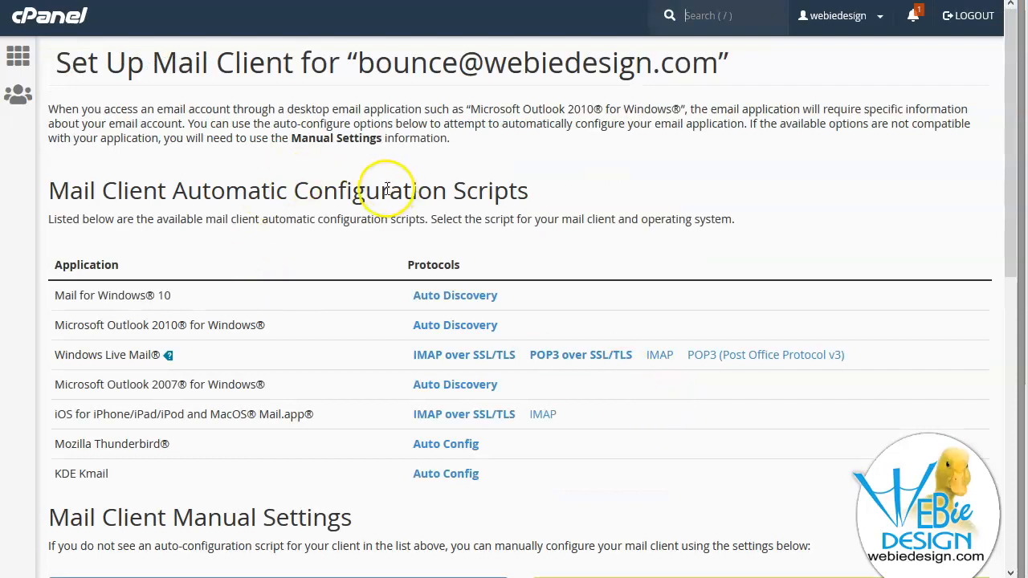
scroll(657, 439, down, 2)
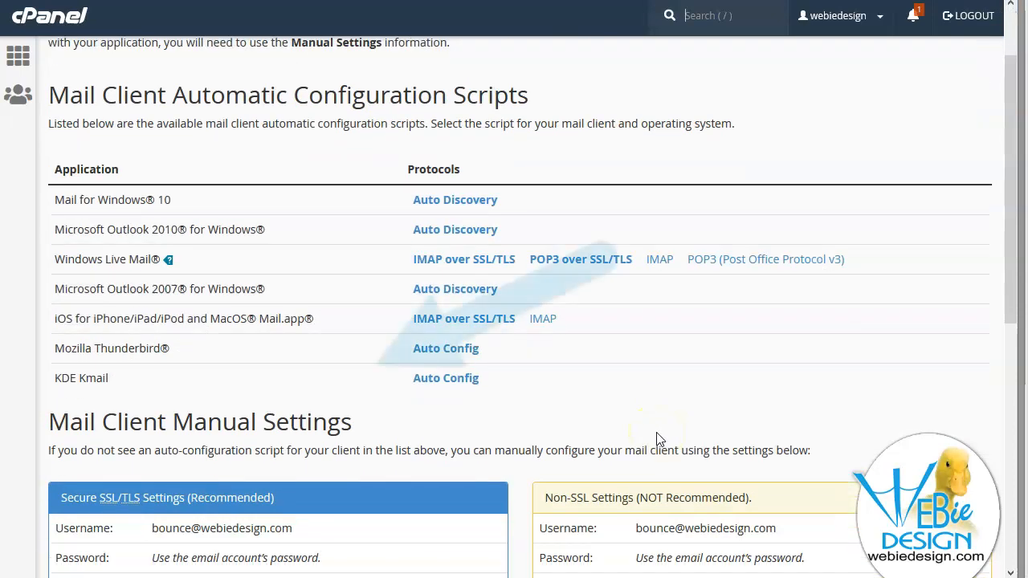
scroll(679, 360, down, 2)
scroll(689, 366, down, 1)
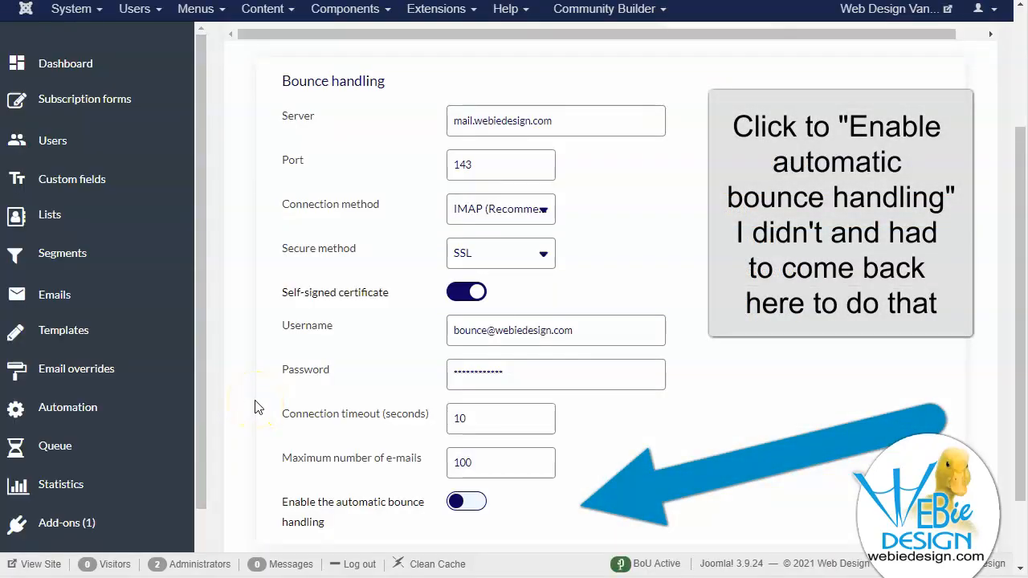
Return to AcyMailing, open the "bounce test" campaign and review its name, subject and email content
click(55, 297)
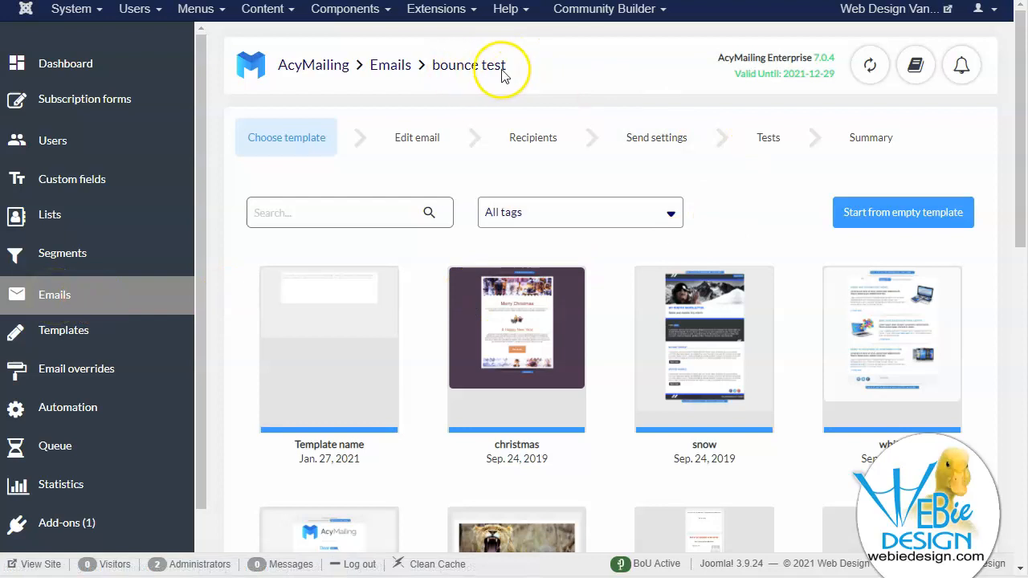
click(415, 141)
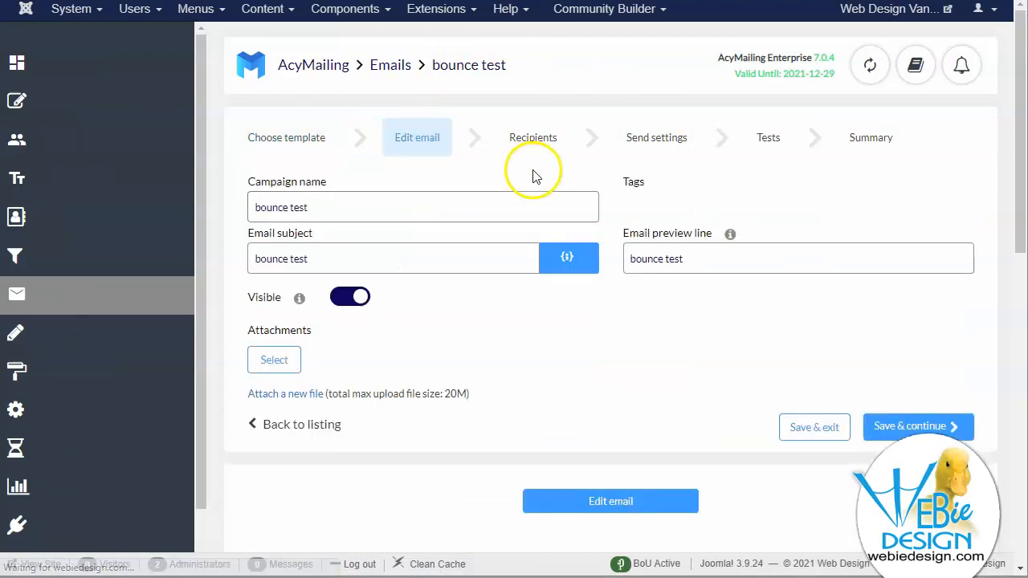
scroll(721, 370, down, 9)
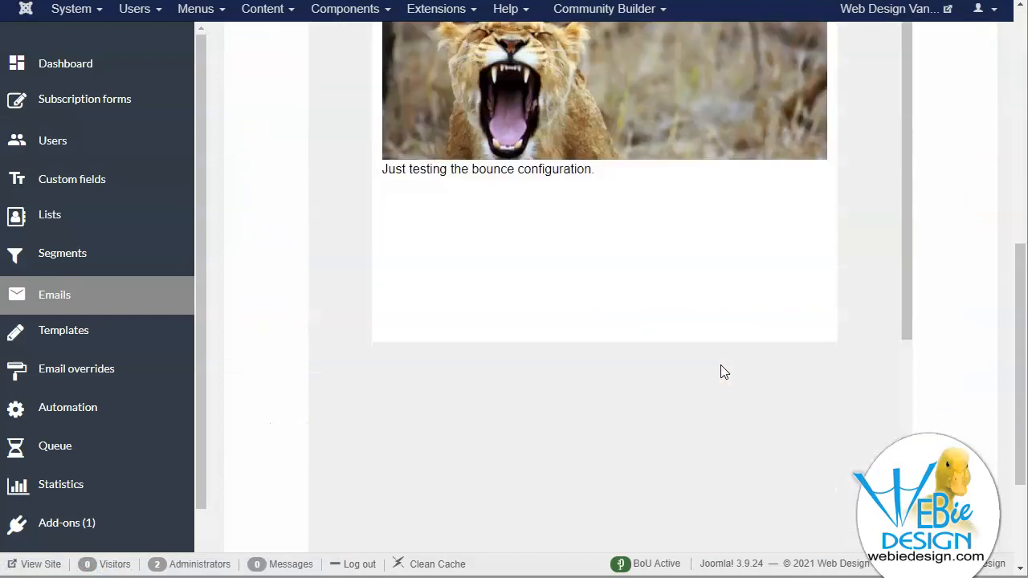
scroll(720, 371, up, 10)
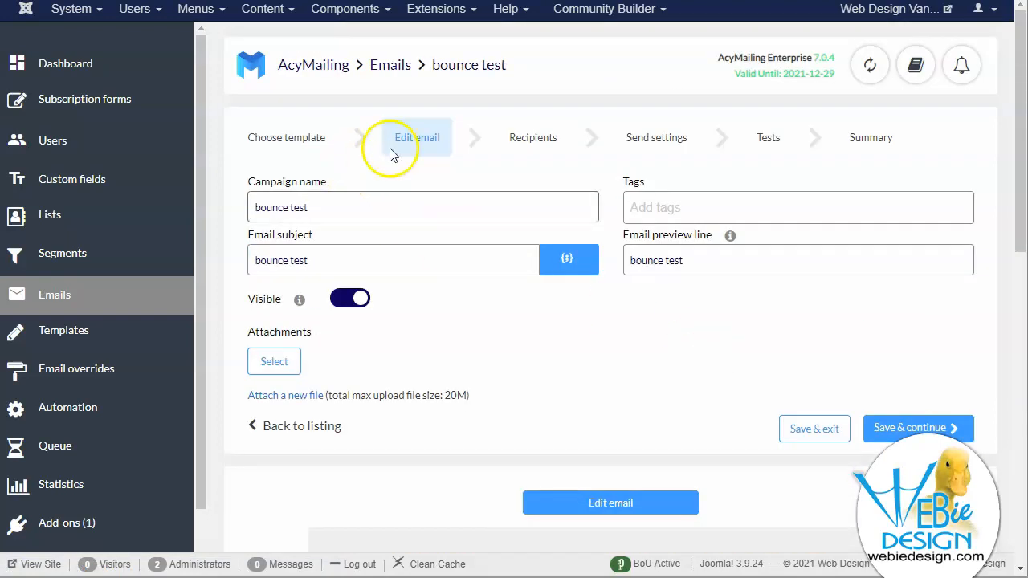
Review the campaign's selected recipient list, sender information and sending time
click(530, 140)
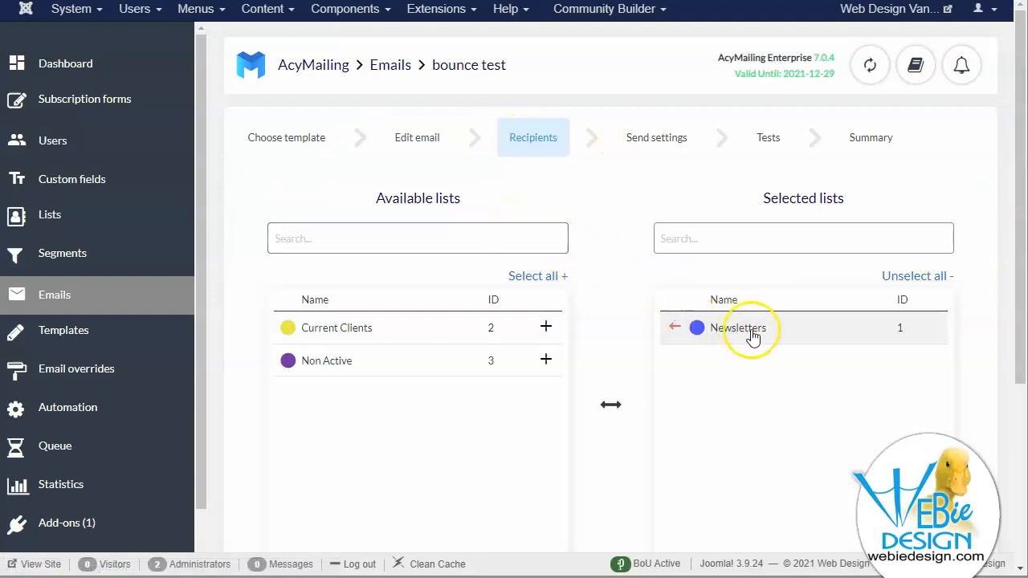
click(638, 147)
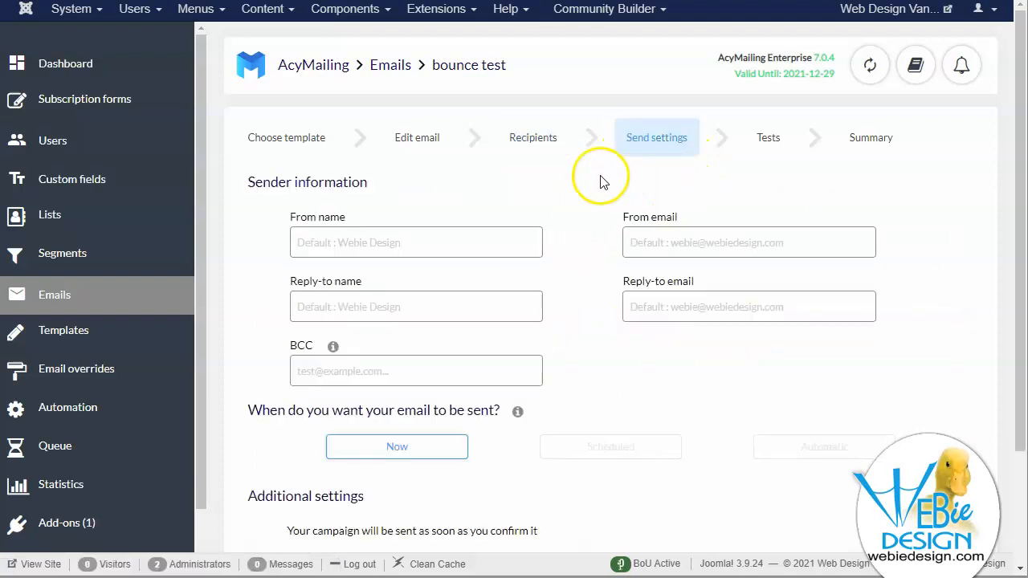
scroll(610, 267, down, 3)
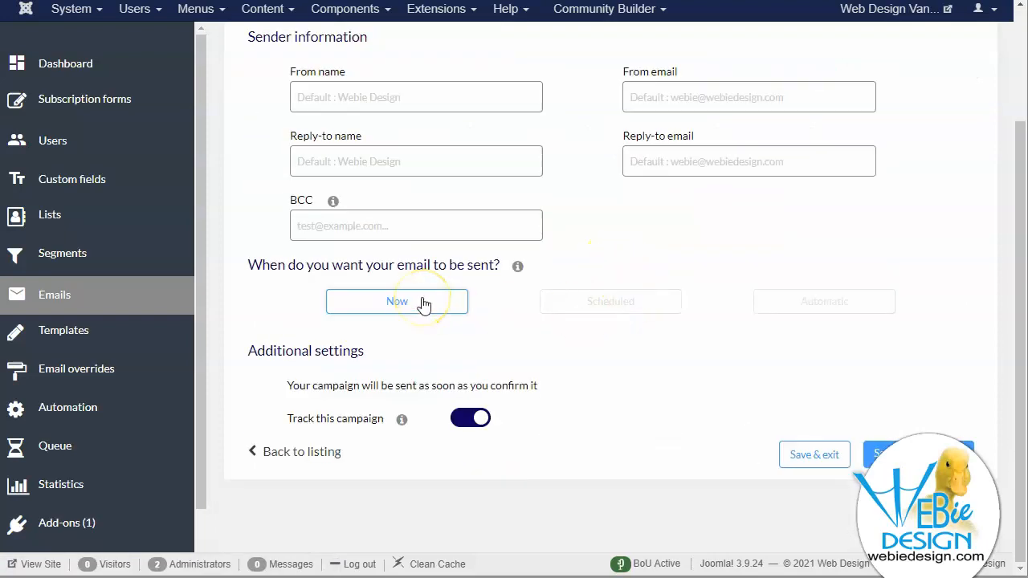
scroll(578, 309, up, 3)
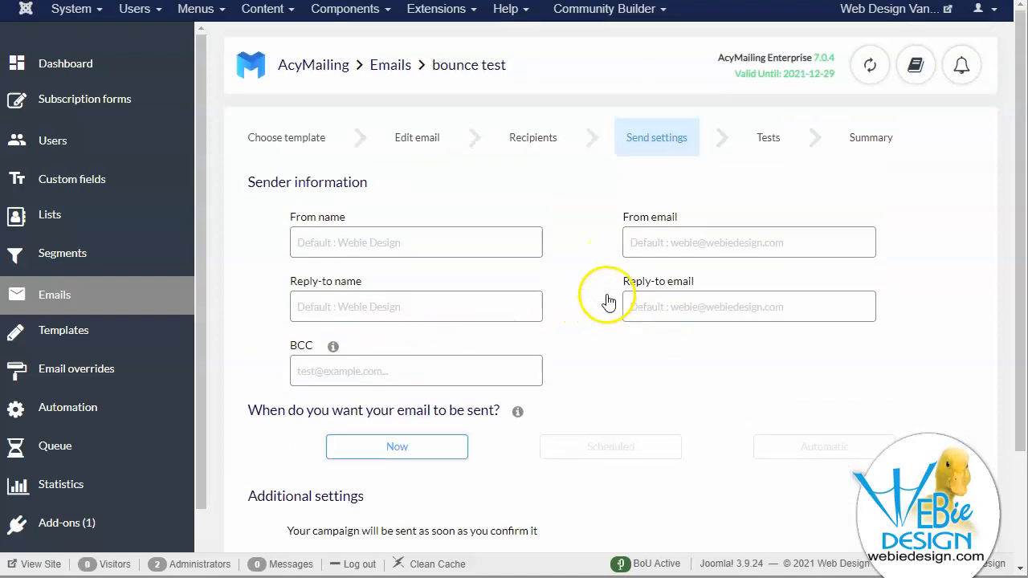
Check the campaign's safe check and test mail options, including the test recipient and test note
click(773, 142)
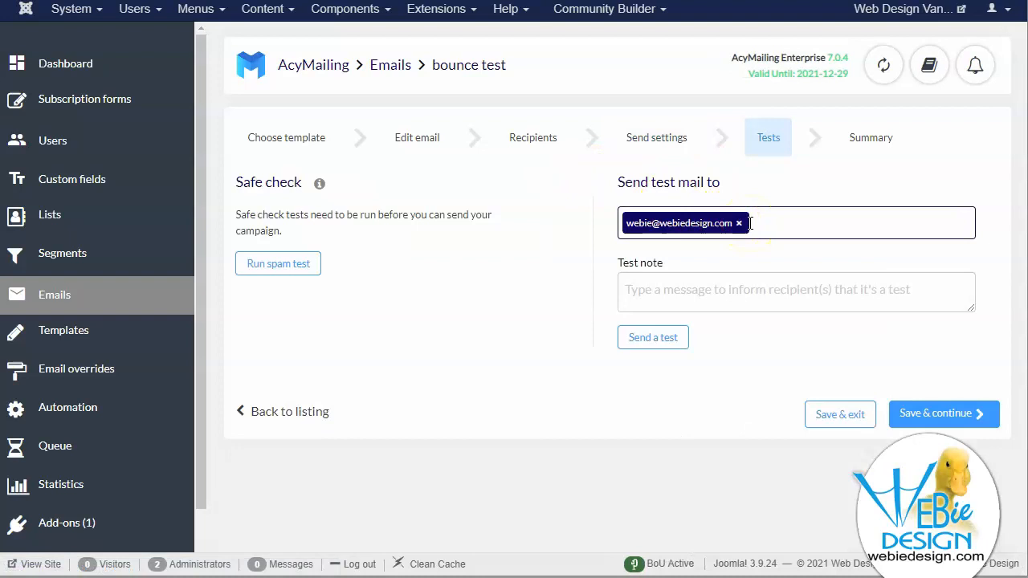
click(666, 301)
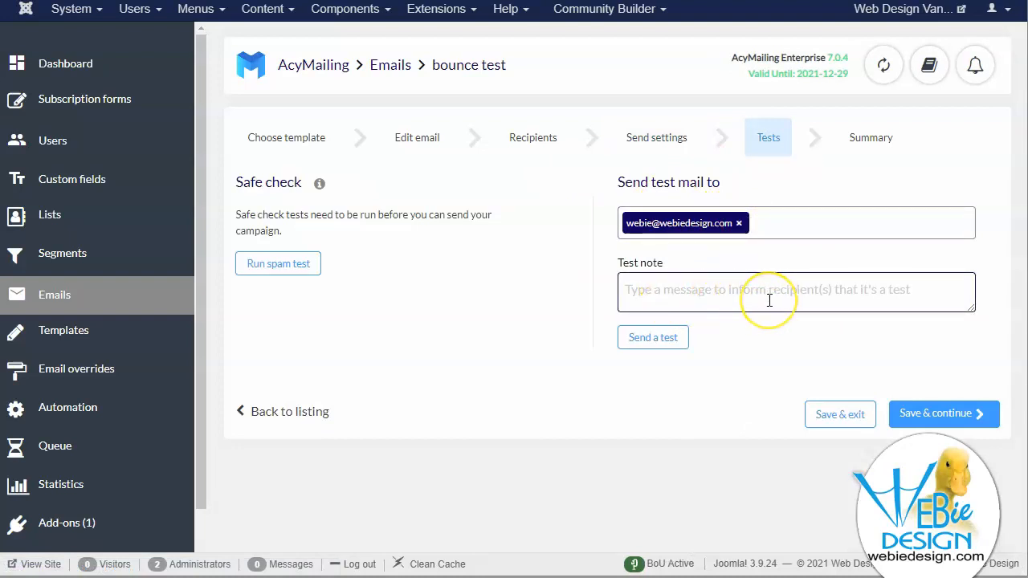
click(675, 251)
click(872, 140)
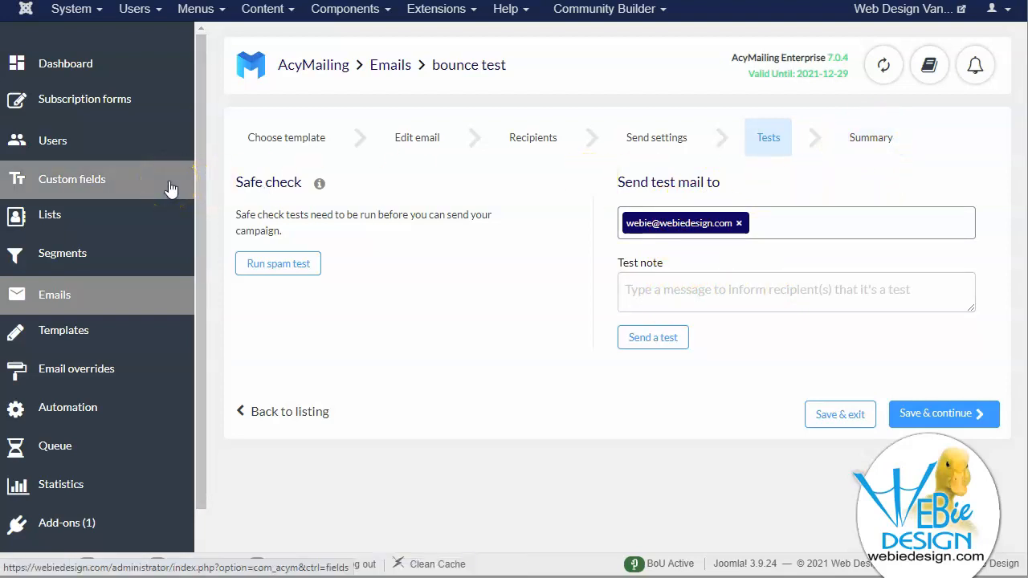
Check the subscriber count of the Newsletters list and look through the users' addresses and list subscriptions
click(153, 215)
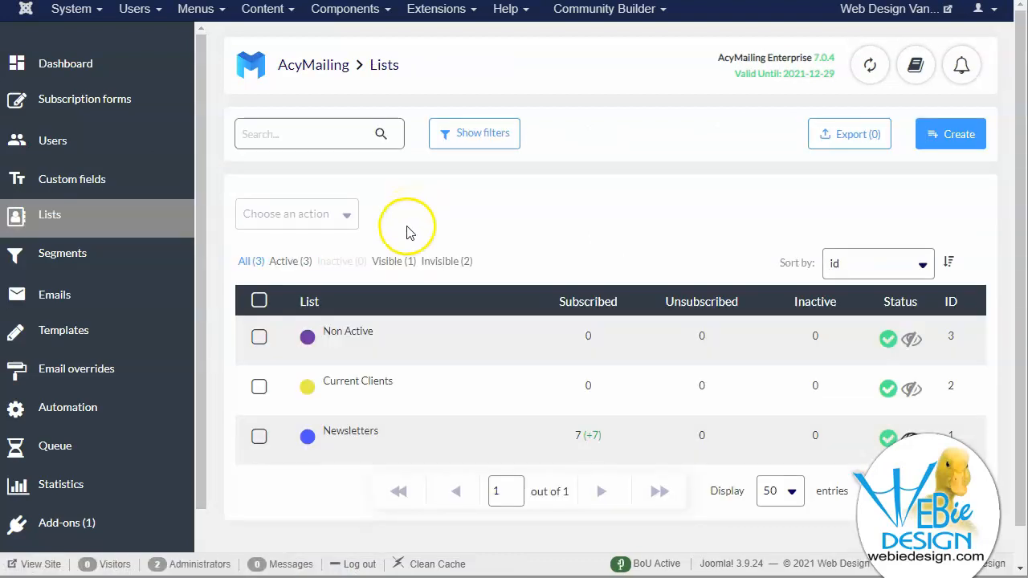
mouse_move(595, 437)
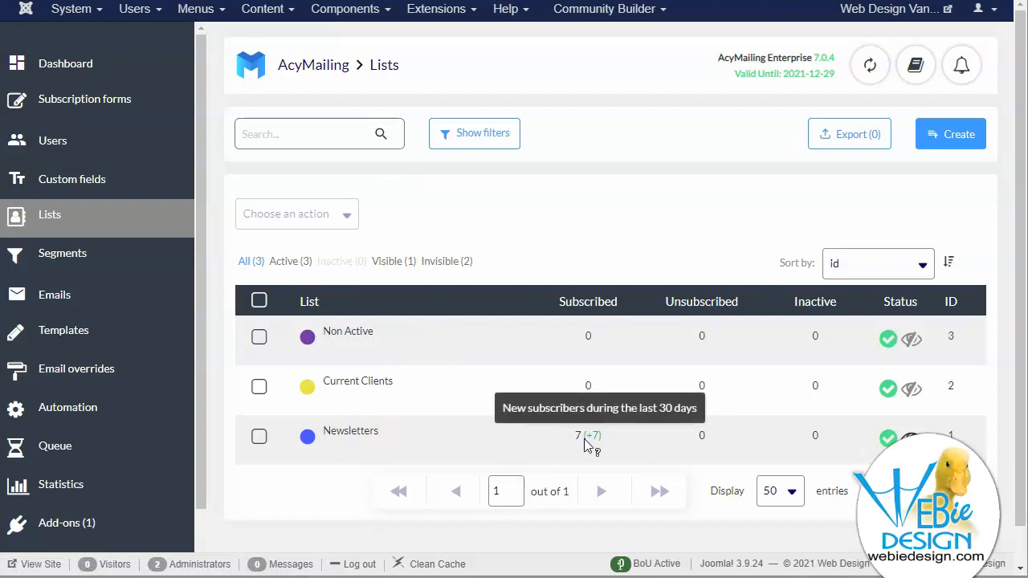
click(49, 134)
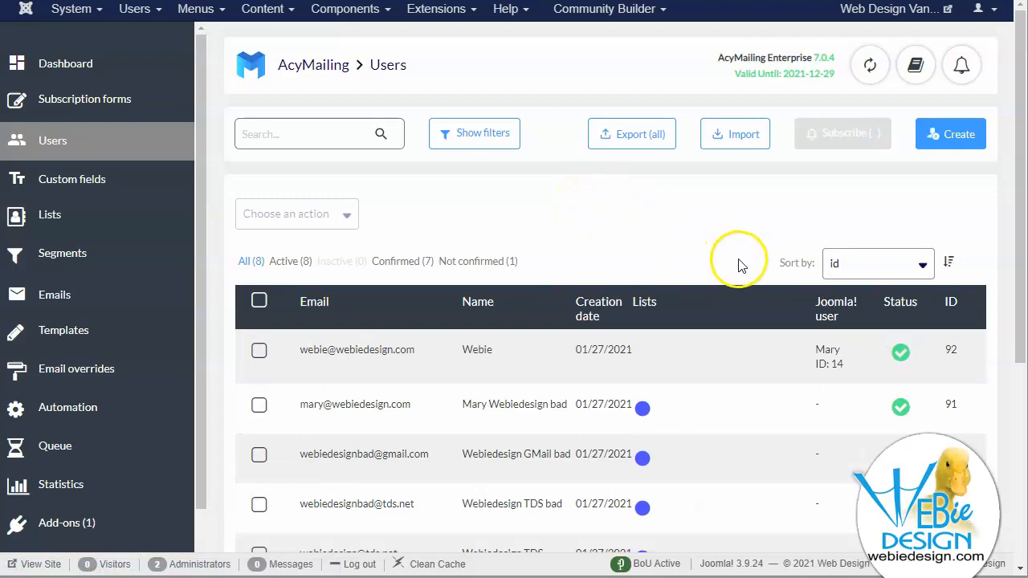
scroll(768, 333, down, 3)
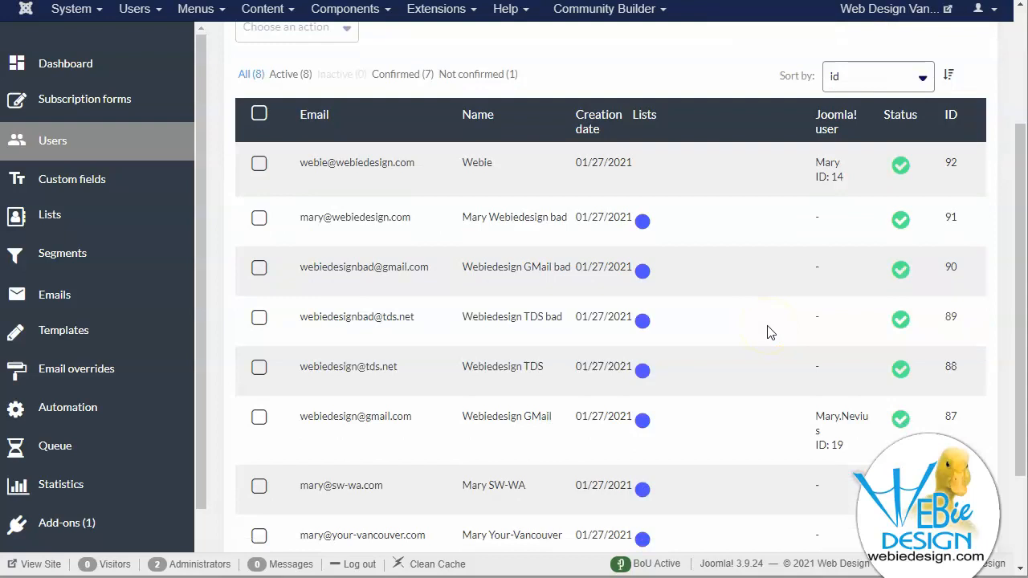
scroll(769, 332, down, 2)
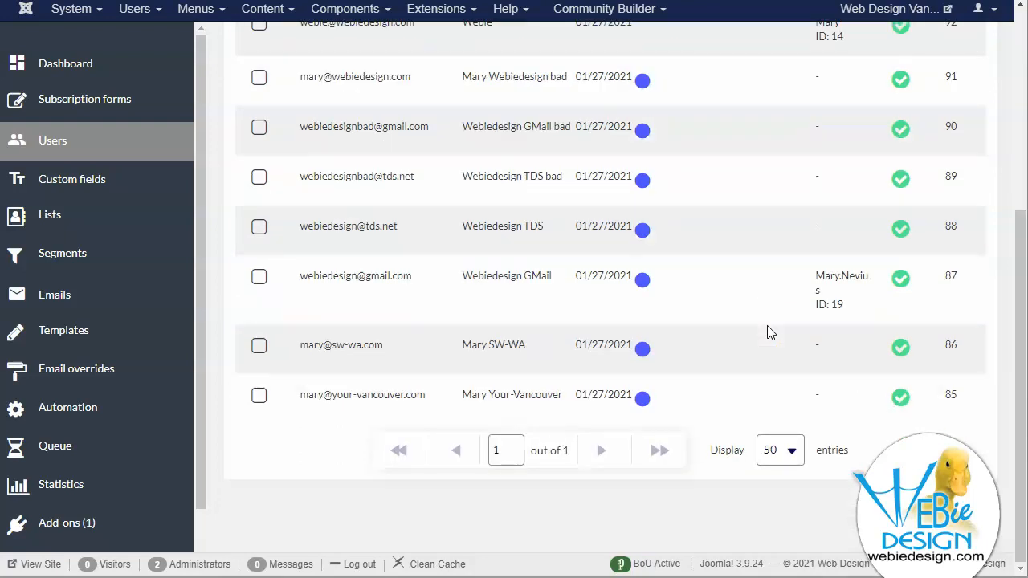
scroll(767, 327, up, 3)
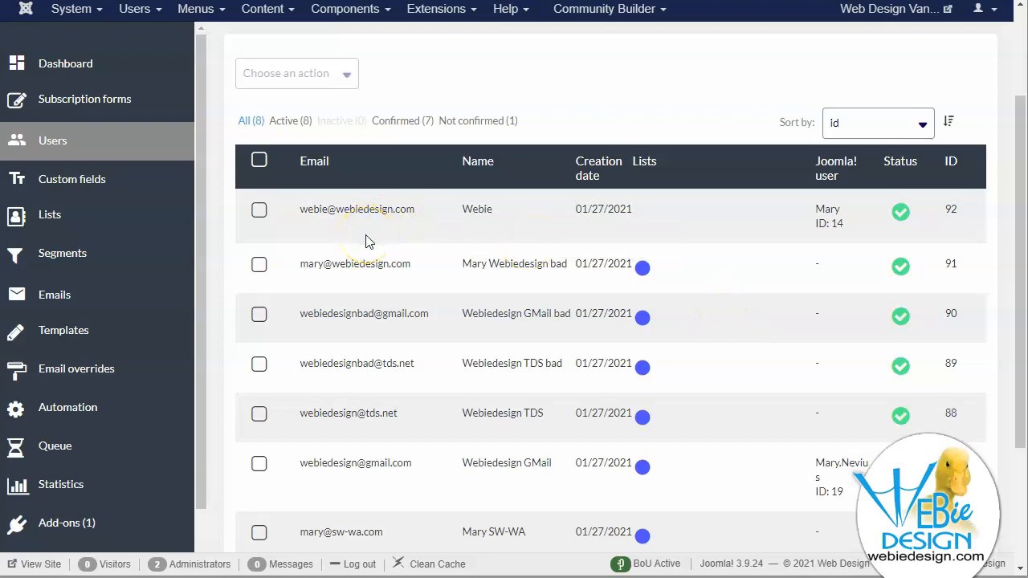
Reopen the "bounce test" campaign, check its summary and send it to the Newsletters list
click(77, 304)
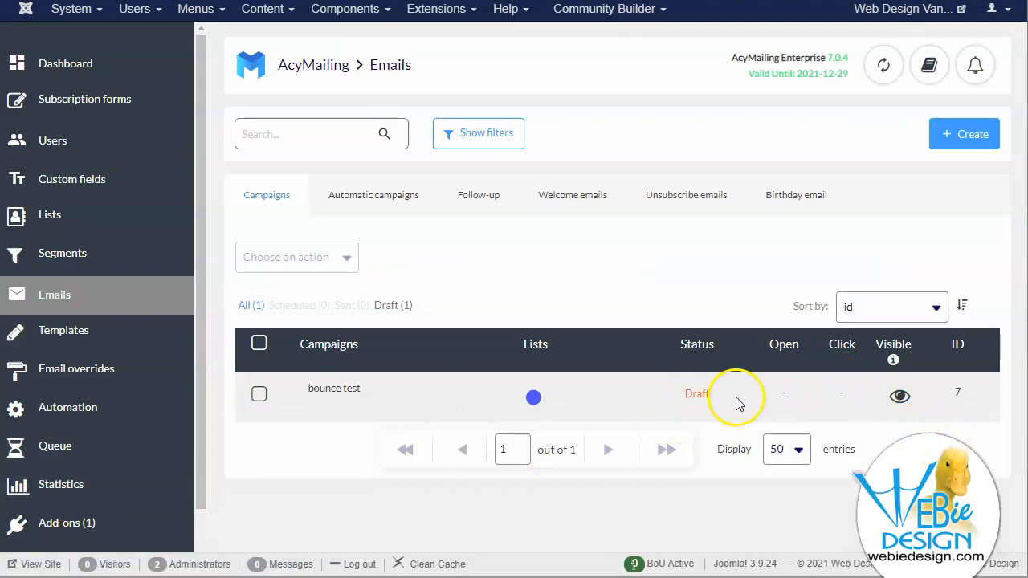
click(331, 394)
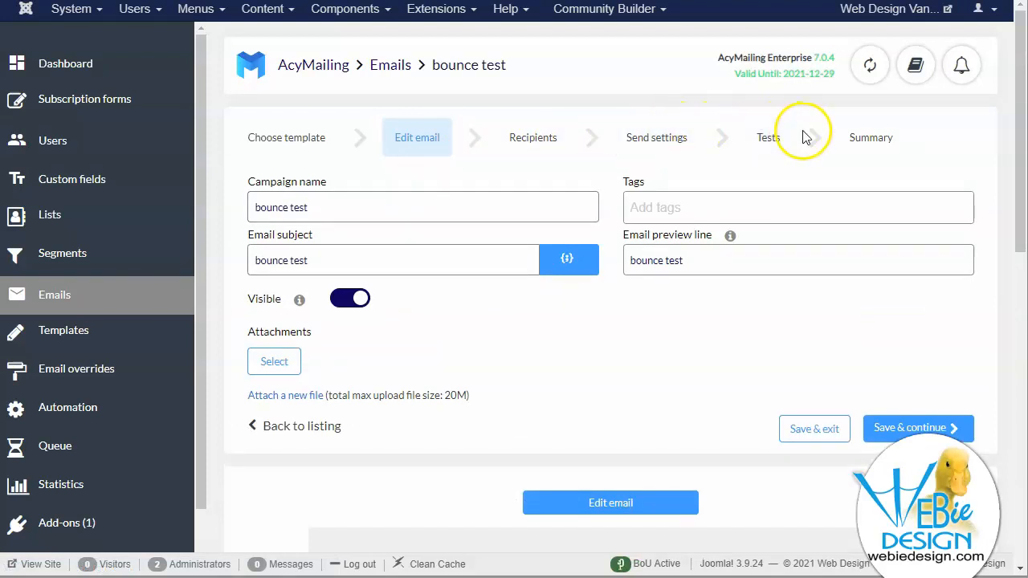
click(872, 137)
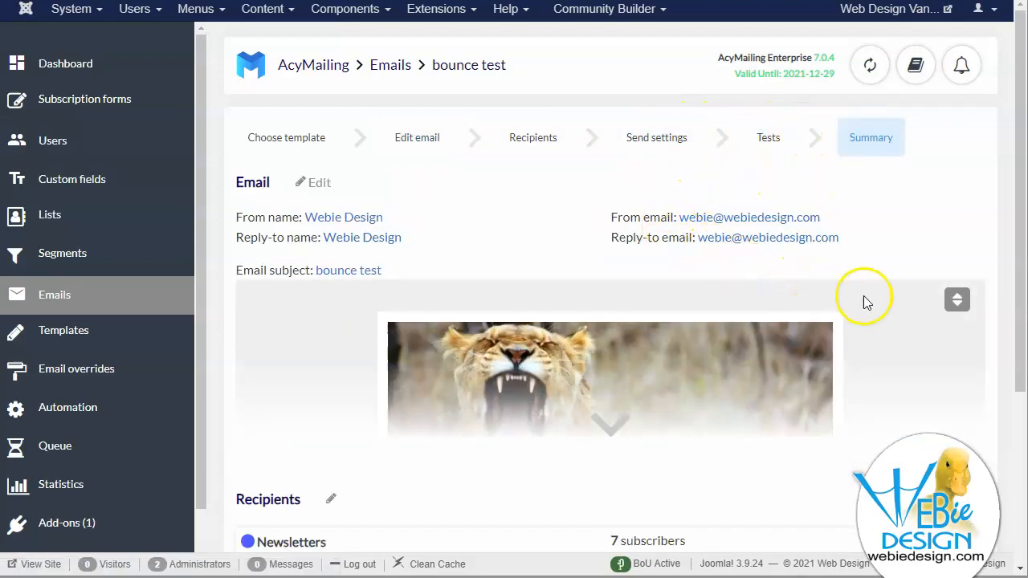
scroll(865, 298, down, 2)
scroll(742, 279, down, 1)
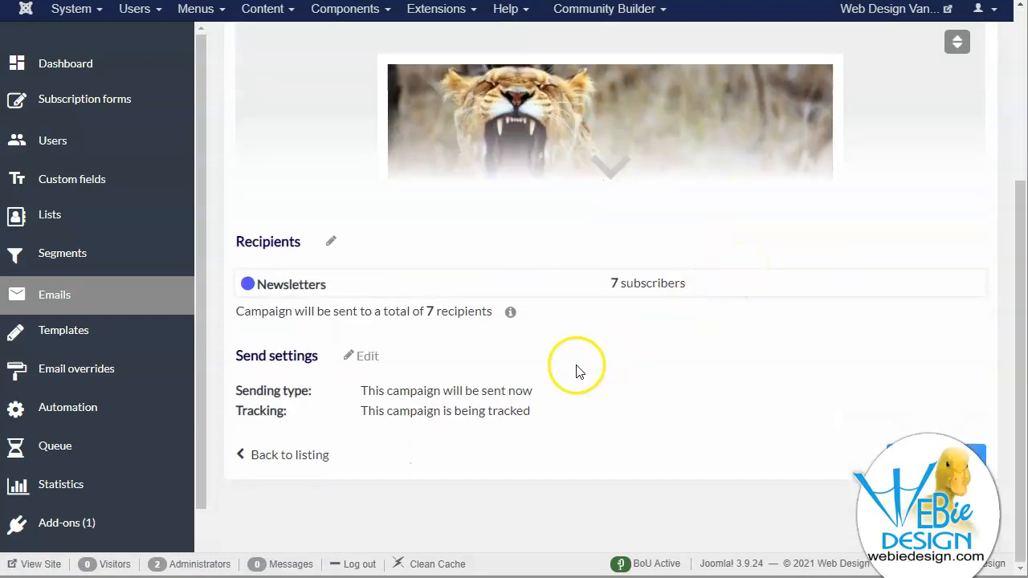
click(930, 458)
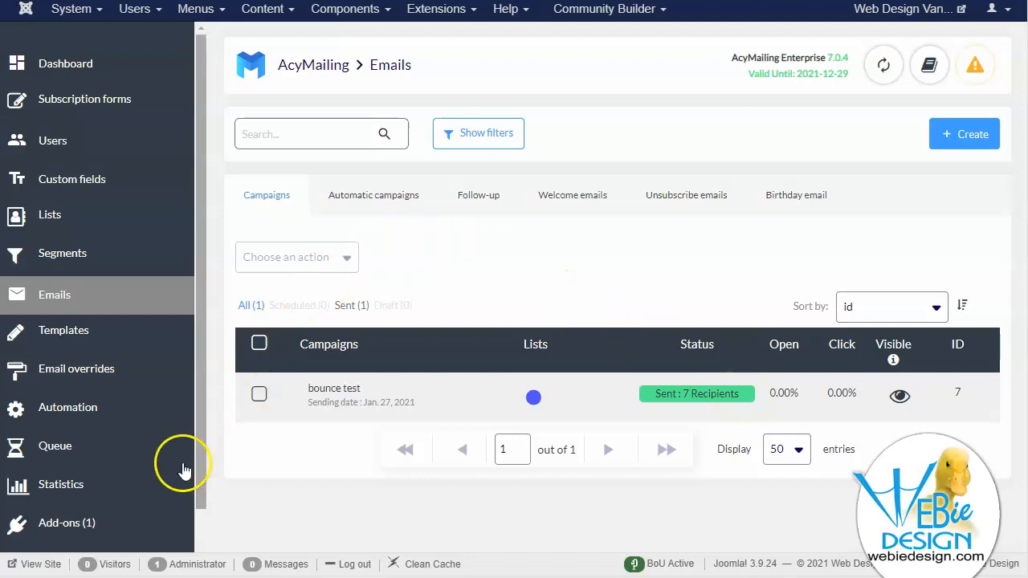
Review the bounce handling rules with their actions on the user and the email, and run bounce handling
key(alt+Tab)
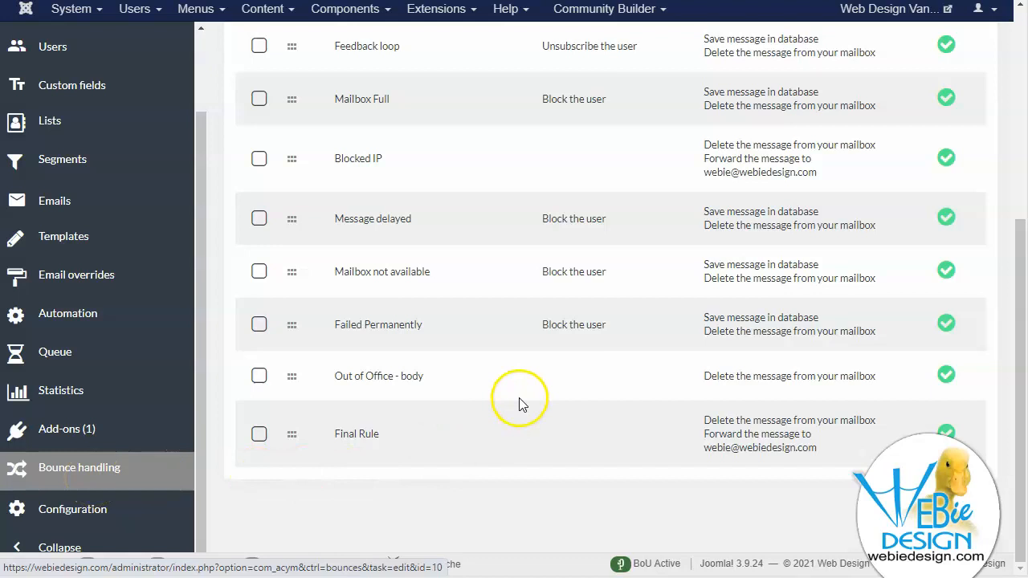
drag(1019, 281, 1019, 74)
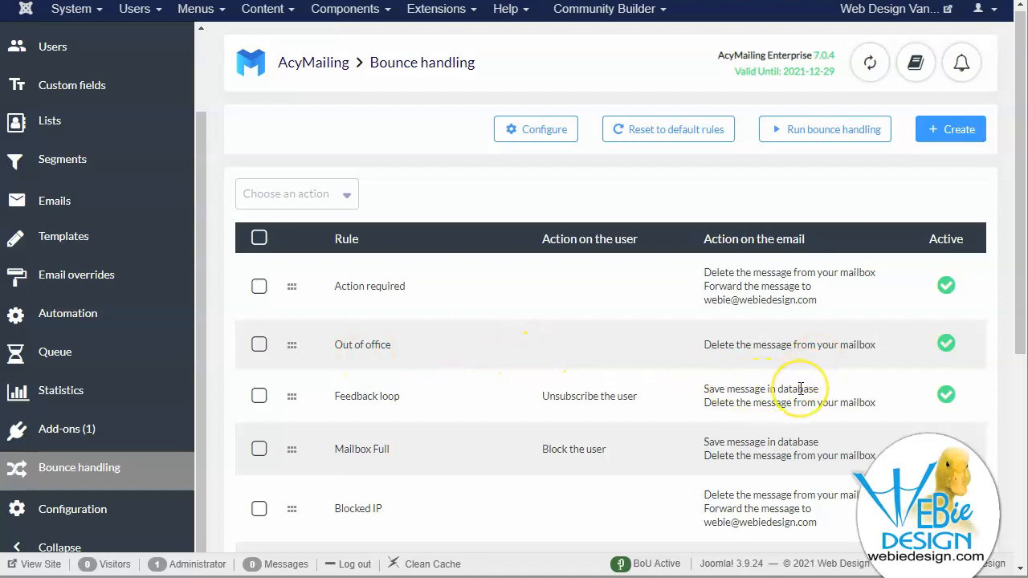
scroll(801, 389, down, 2)
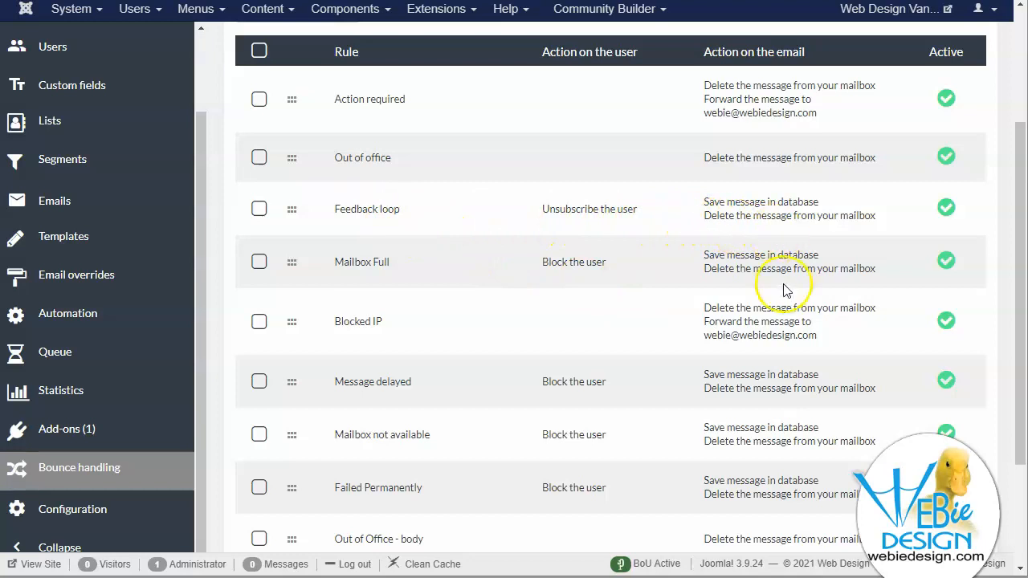
scroll(674, 372, down, 1)
scroll(675, 372, down, 2)
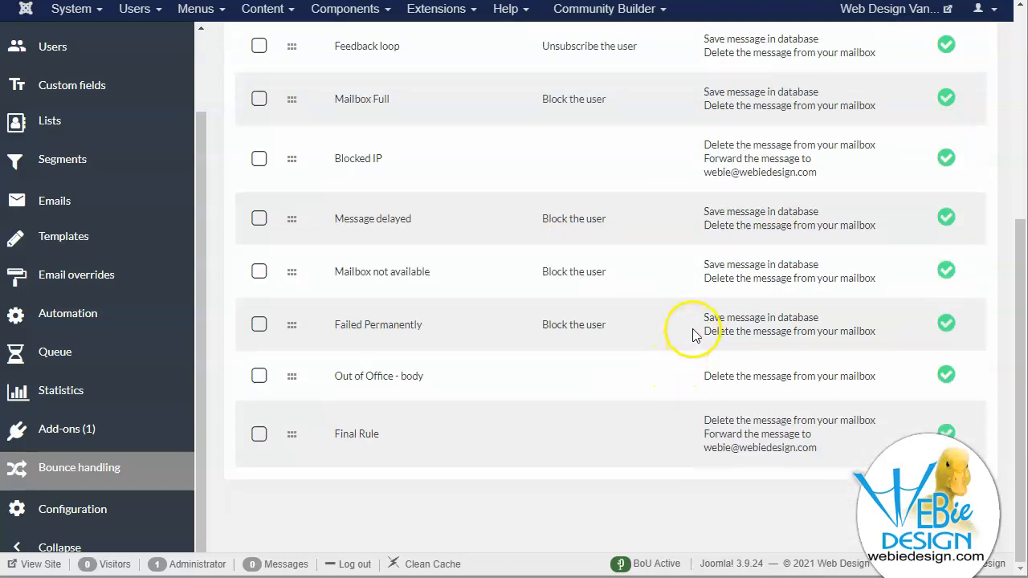
scroll(693, 332, up, 5)
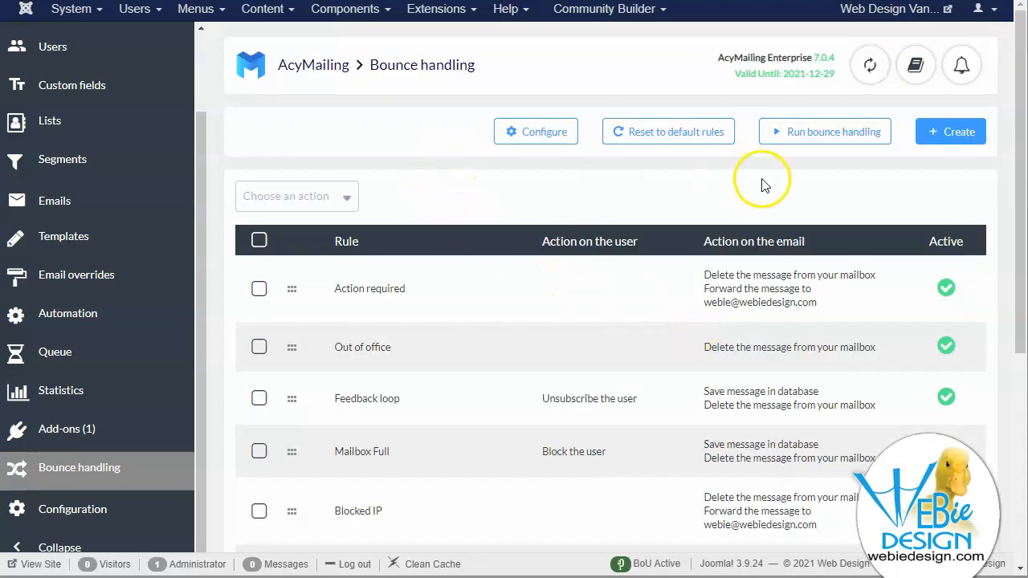
click(823, 141)
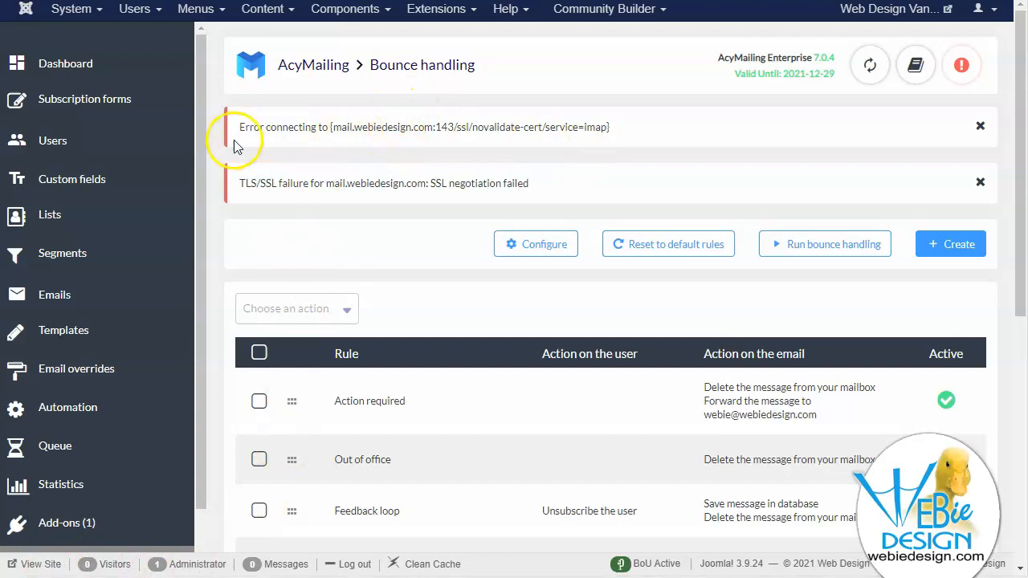
Check the default sender information and mail settings in the configuration, and run bounce handling again
scroll(199, 400, down, 2)
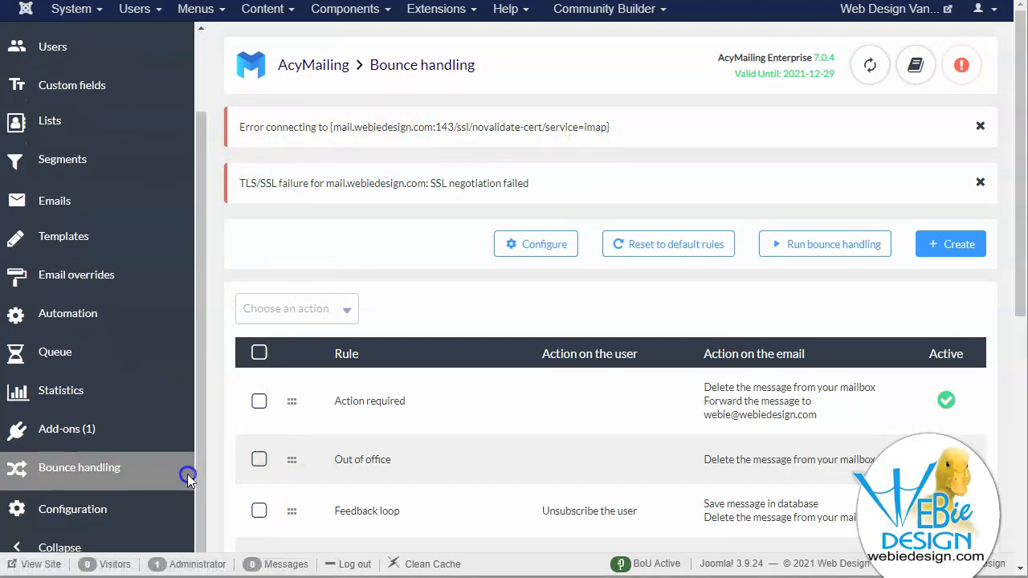
click(96, 512)
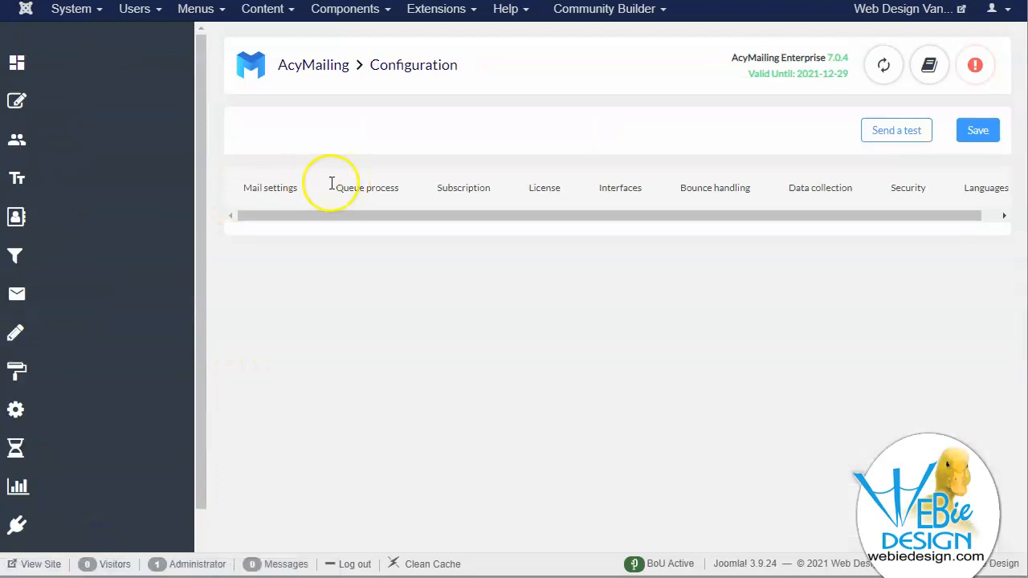
click(257, 196)
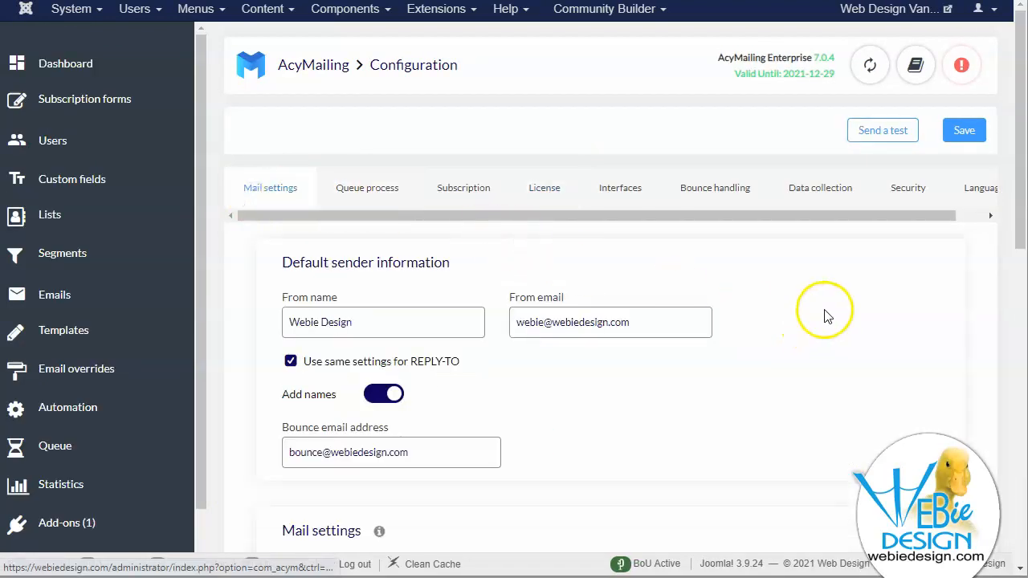
click(563, 322)
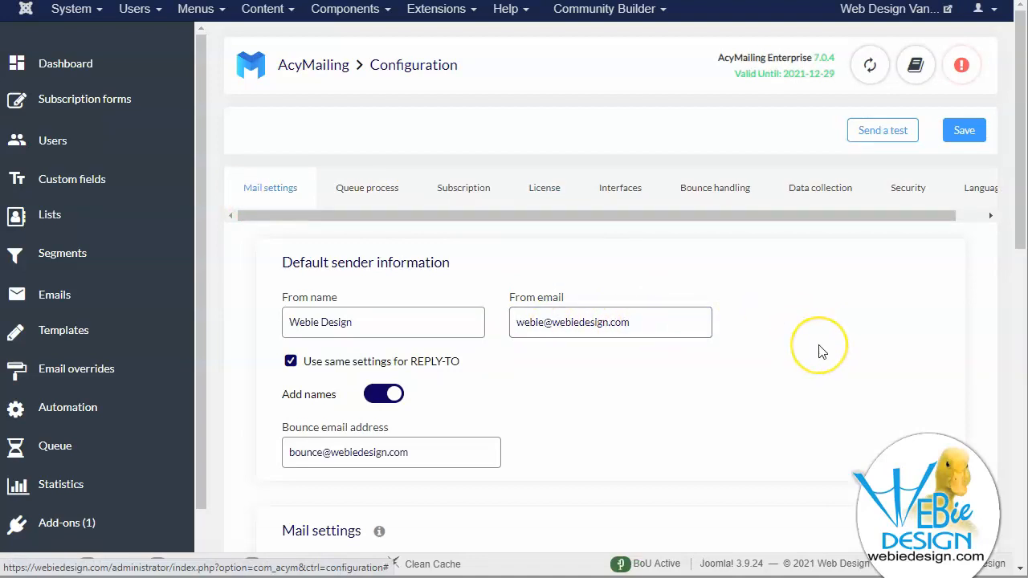
scroll(811, 349, down, 5)
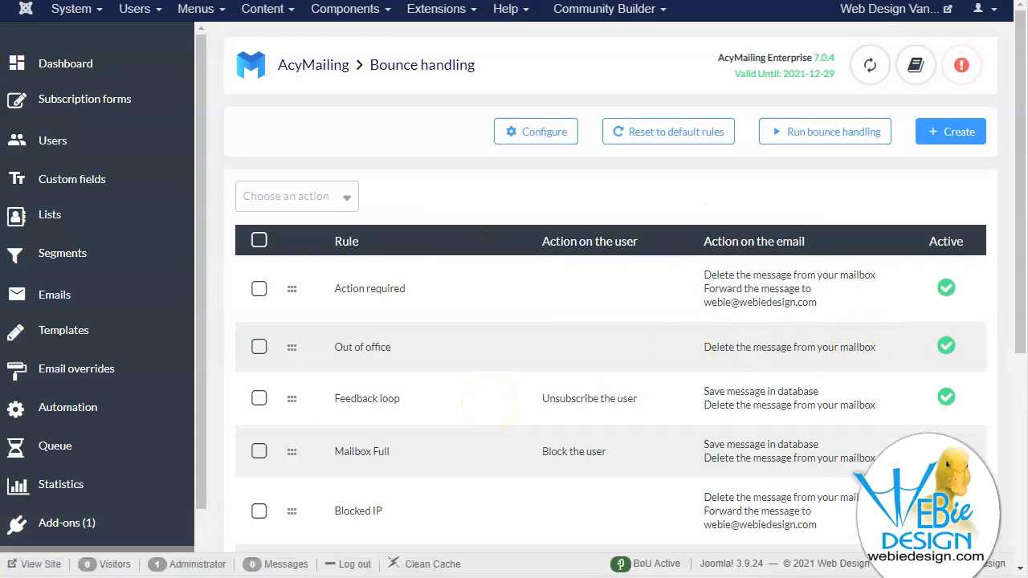
click(850, 140)
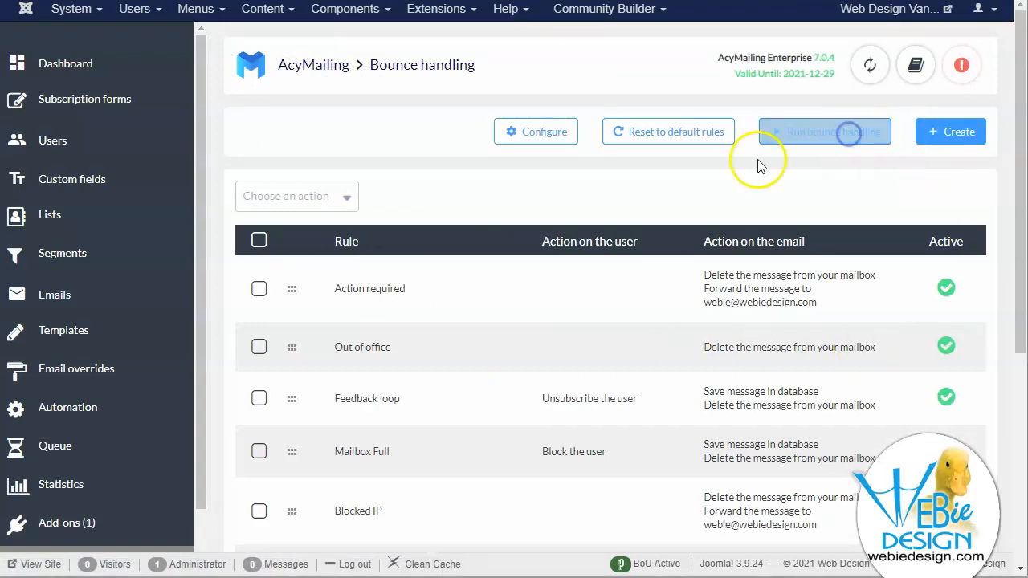